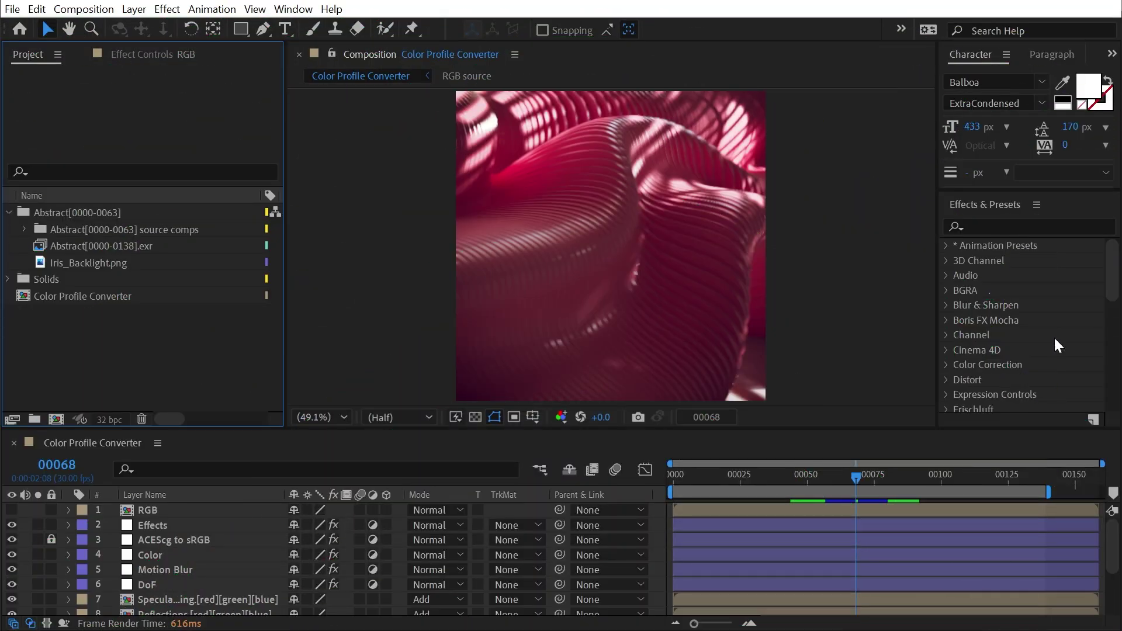
# Expand the Utility effects to reveal OpenColorIO and Color Profile Converter, then select Abstract[0000-0138].exr to view its details.
pyautogui.scroll(-8, 1026, 334)
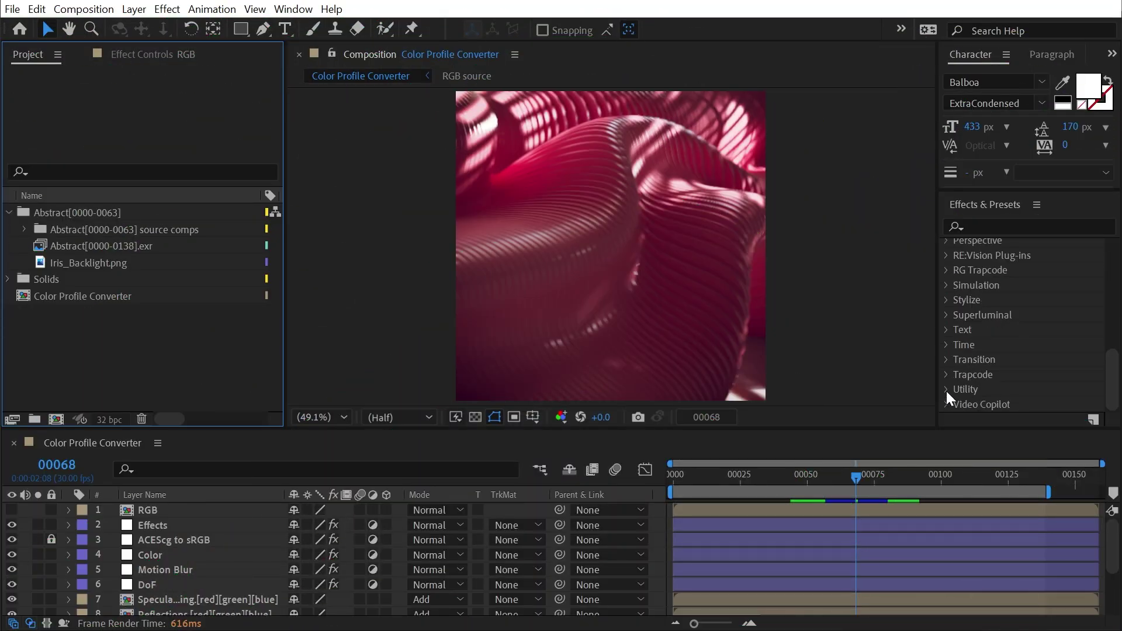
pyautogui.click(946, 391)
pyautogui.scroll(-1, 1001, 363)
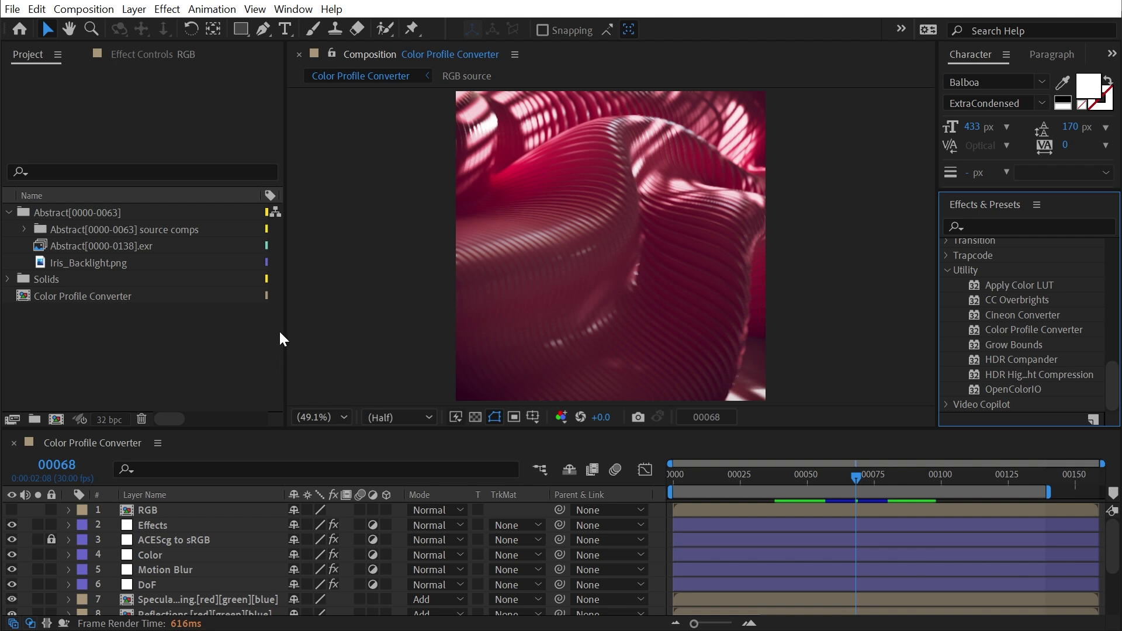
pyautogui.click(229, 340)
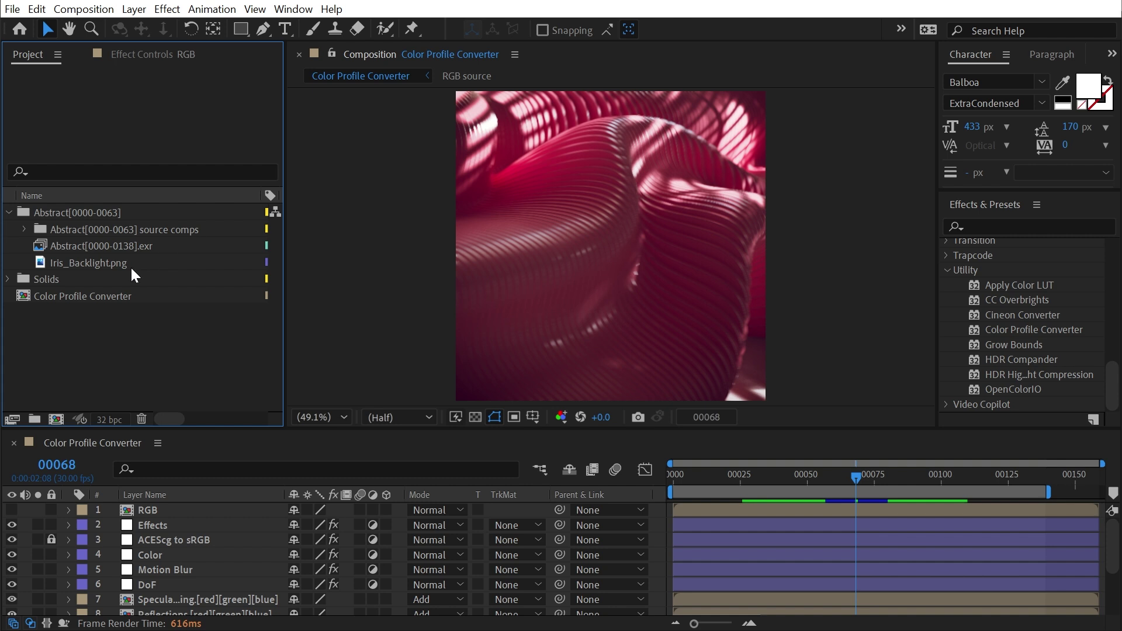
pyautogui.click(108, 247)
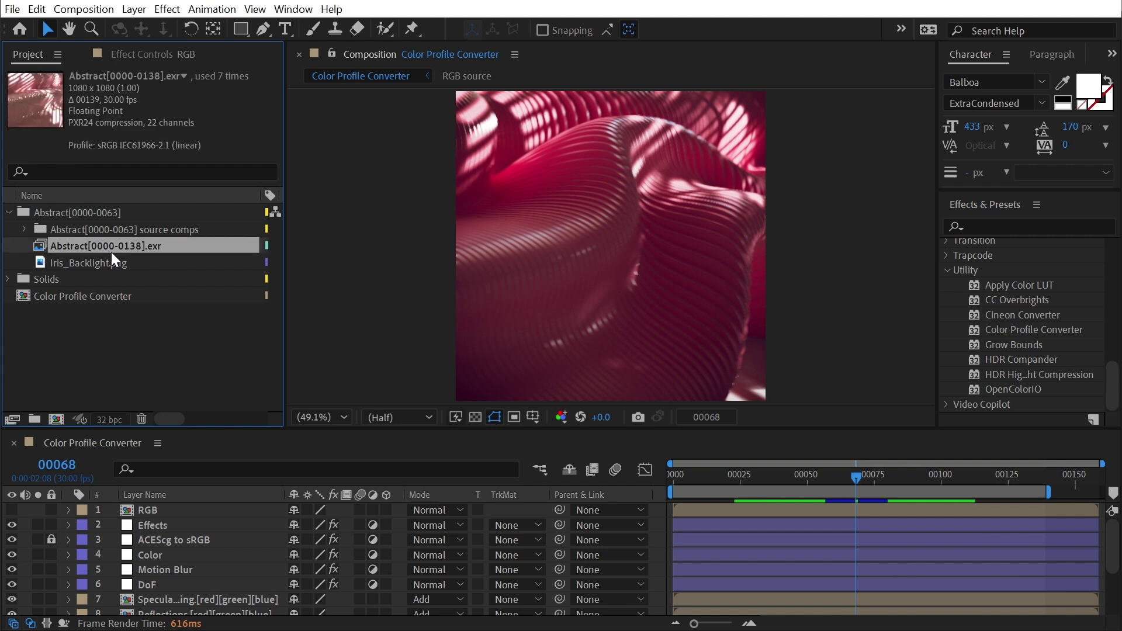
# Scrub the fabric animation from frame 00044 through about 00071, settling on frame 00069.
pyautogui.moveTo(840, 468)
pyautogui.mouseDown()
pyautogui.moveTo(925, 472)
pyautogui.moveTo(796, 489)
pyautogui.moveTo(870, 482)
pyautogui.moveTo(804, 497)
pyautogui.moveTo(855, 483)
pyautogui.mouseUp()
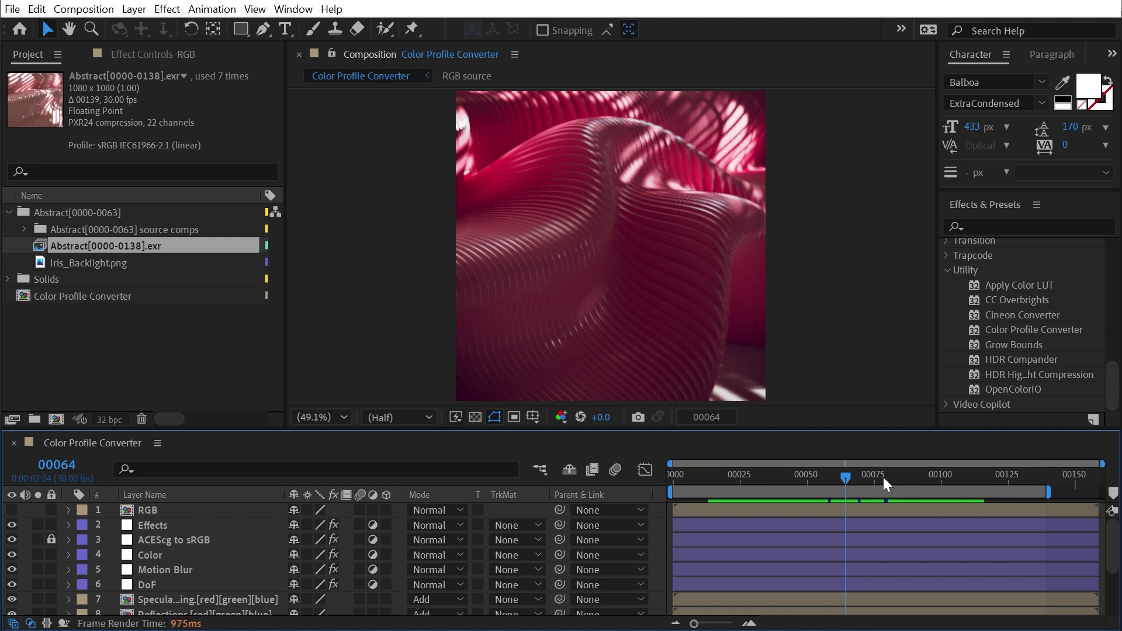
pyautogui.moveTo(879, 478); pyautogui.dragTo(859, 497)
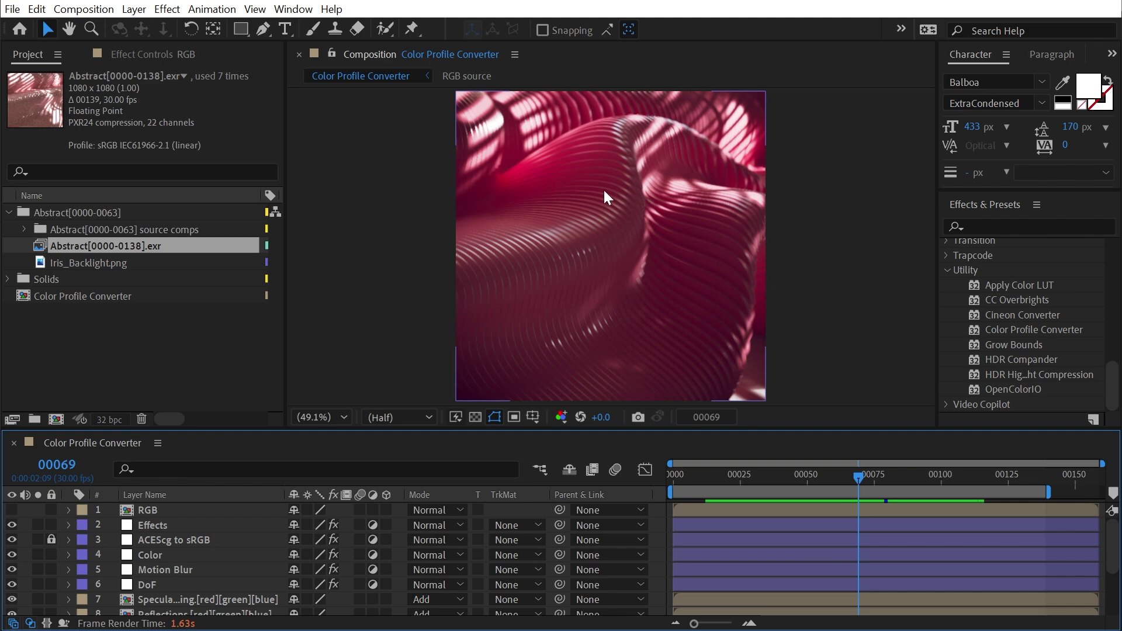
pyautogui.rightClick(97, 247)
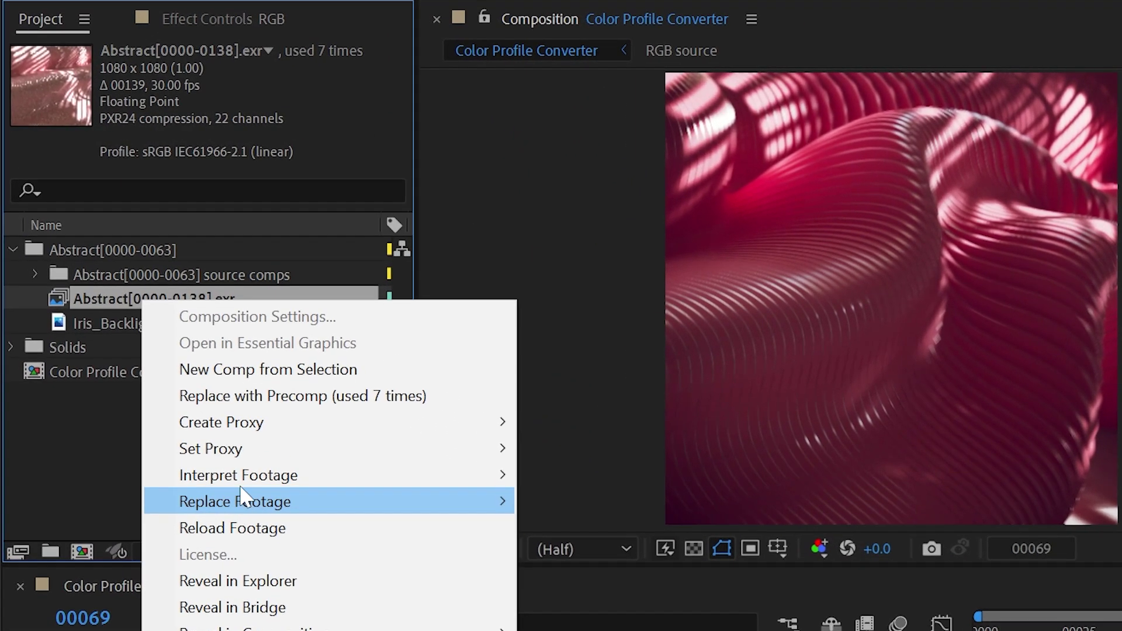
pyautogui.moveTo(210, 420)
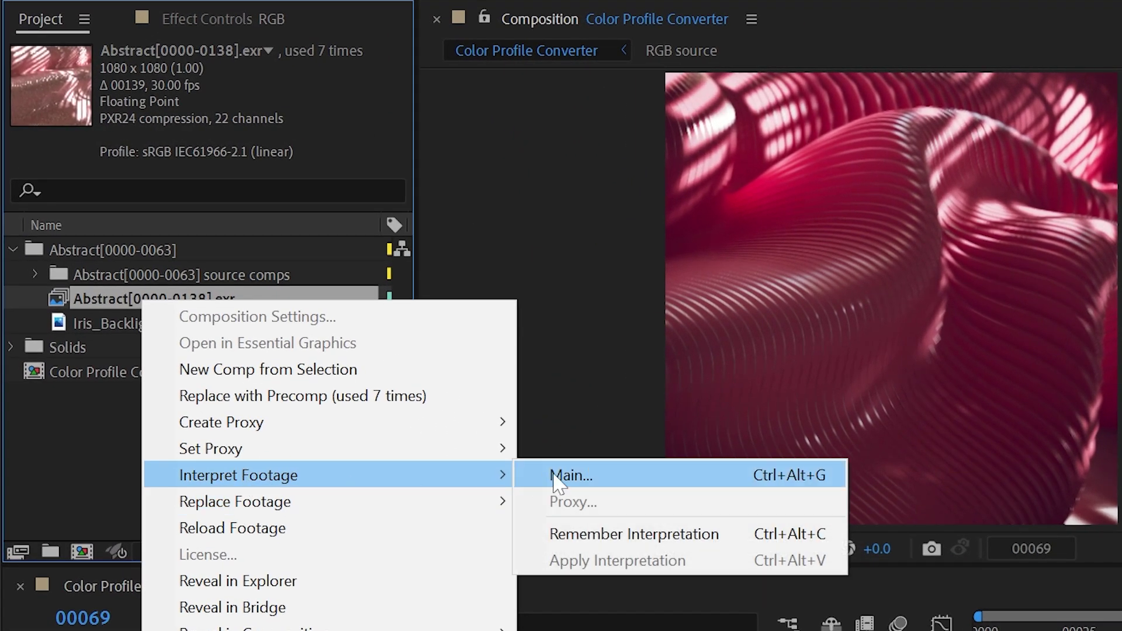
pyautogui.click(465, 419)
pyautogui.click(156, 35)
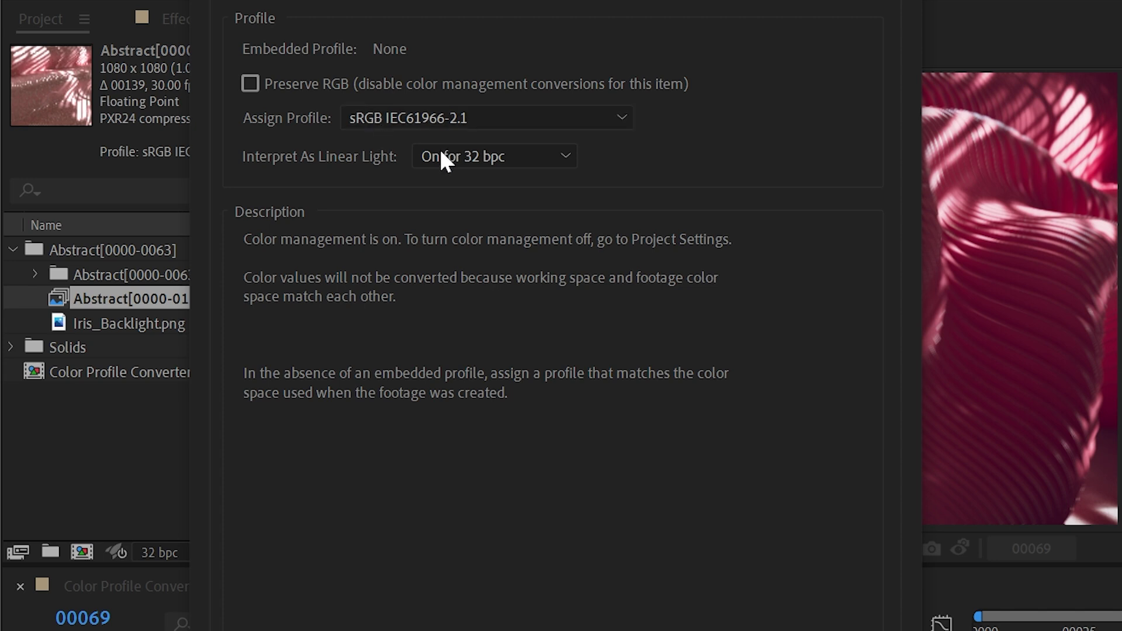
pyautogui.press('Return')
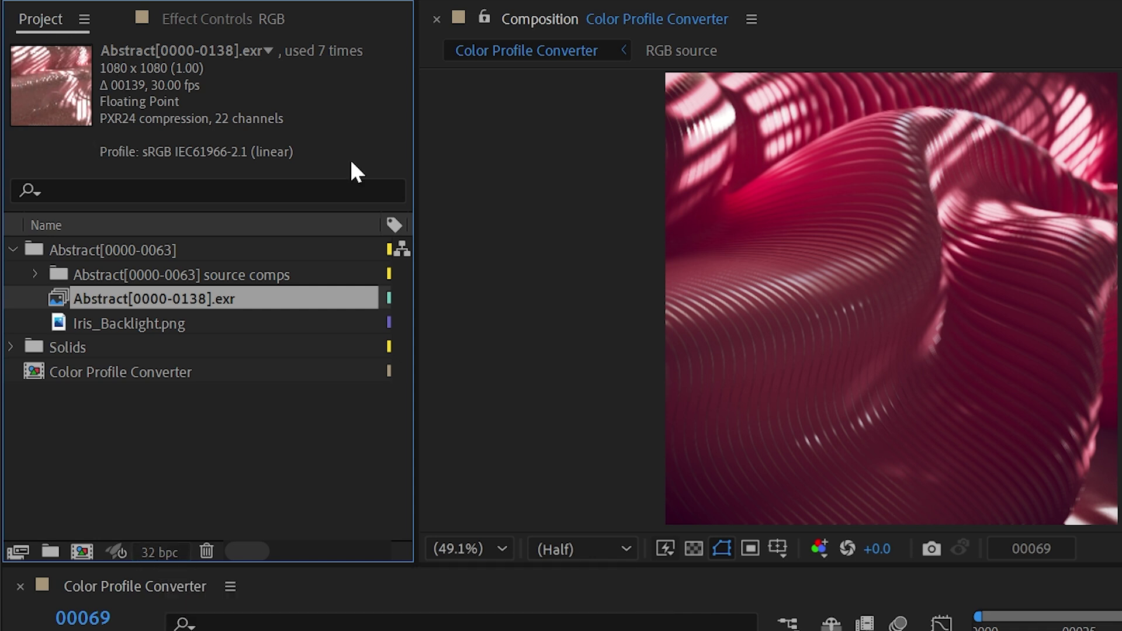
# Compare the RGB layer's look, then hide the RGB, Effects, Color, Motion Blur and DoF layers.
pyautogui.click(289, 612)
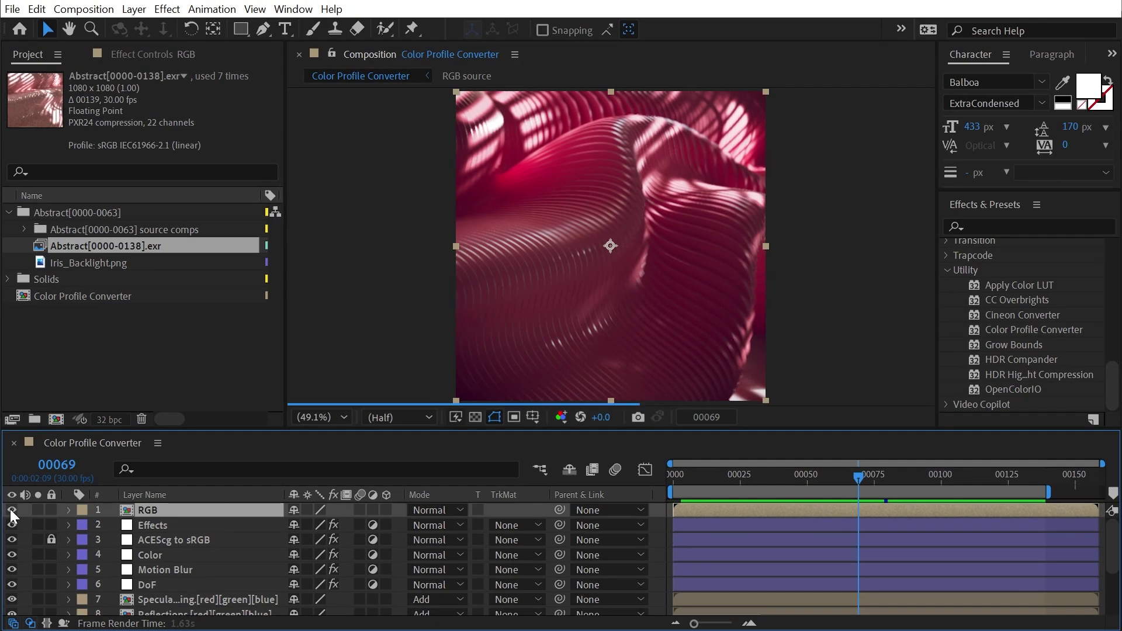
pyautogui.click(12, 509)
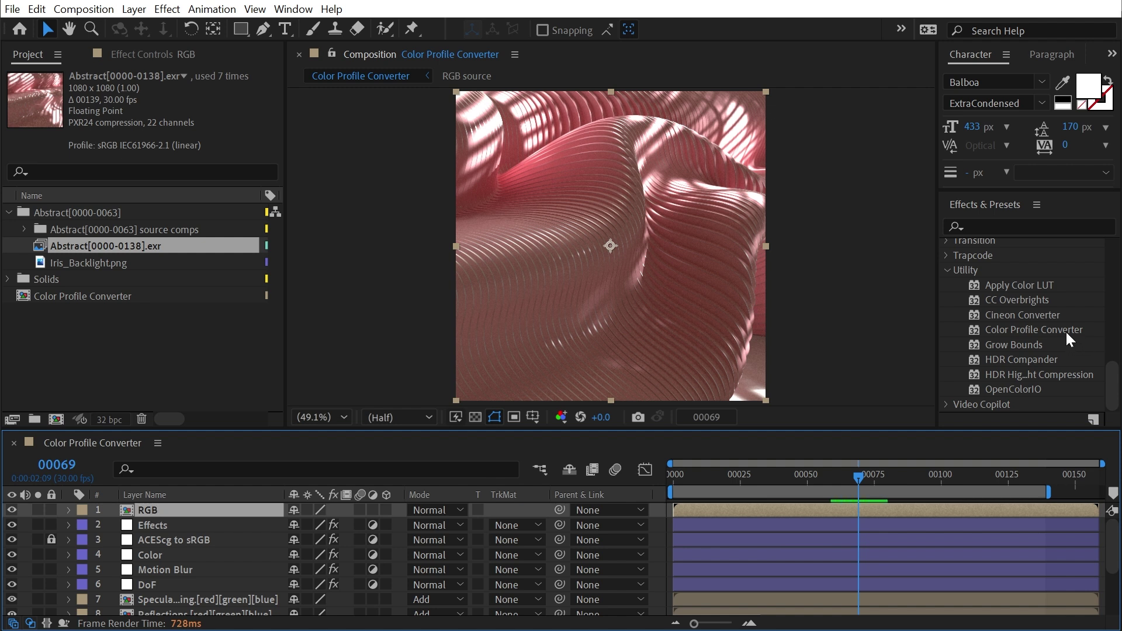
pyautogui.click(13, 509)
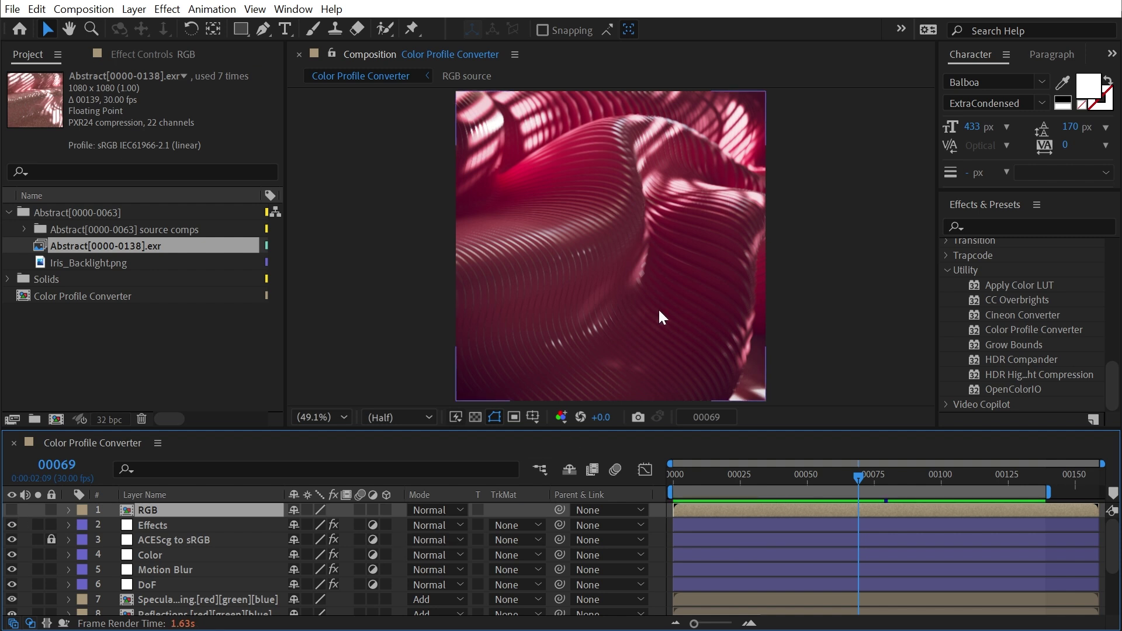
pyautogui.click(11, 525)
pyautogui.click(11, 553)
pyautogui.click(11, 569)
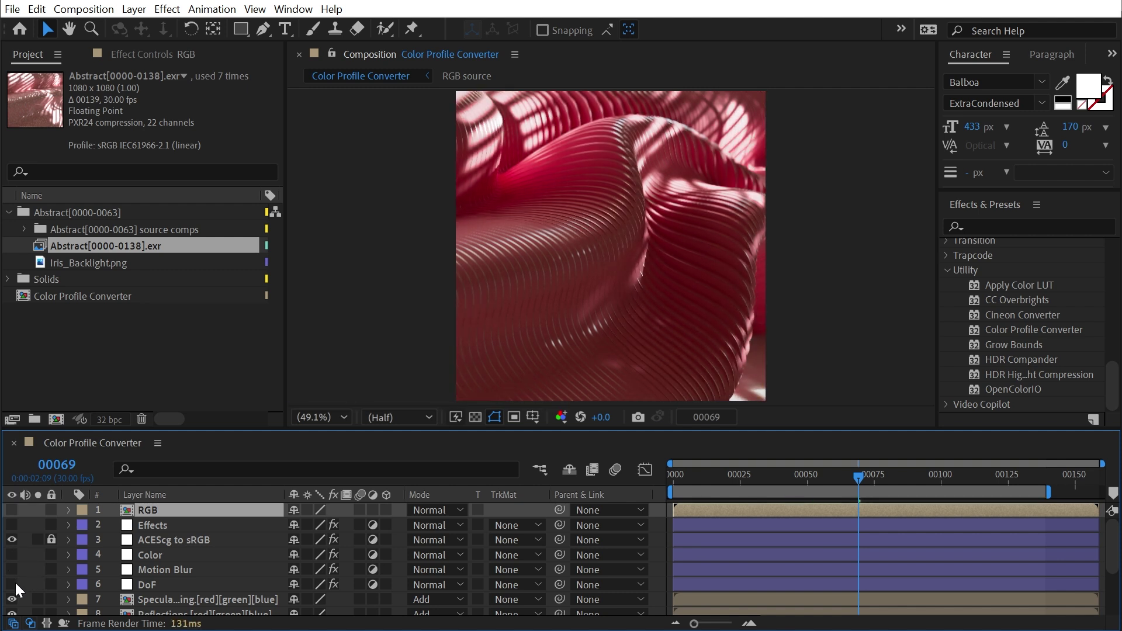
pyautogui.click(12, 583)
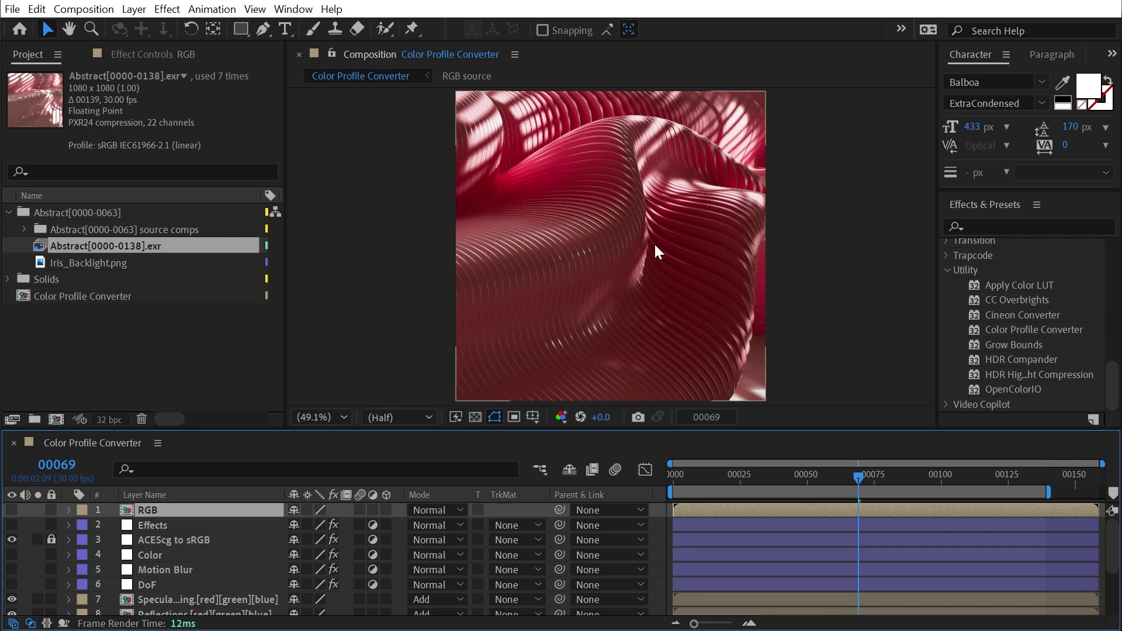
# Toggle the RGB layer on and off again, then unlock and select the ACEScg to sRGB layer.
pyautogui.click(12, 507)
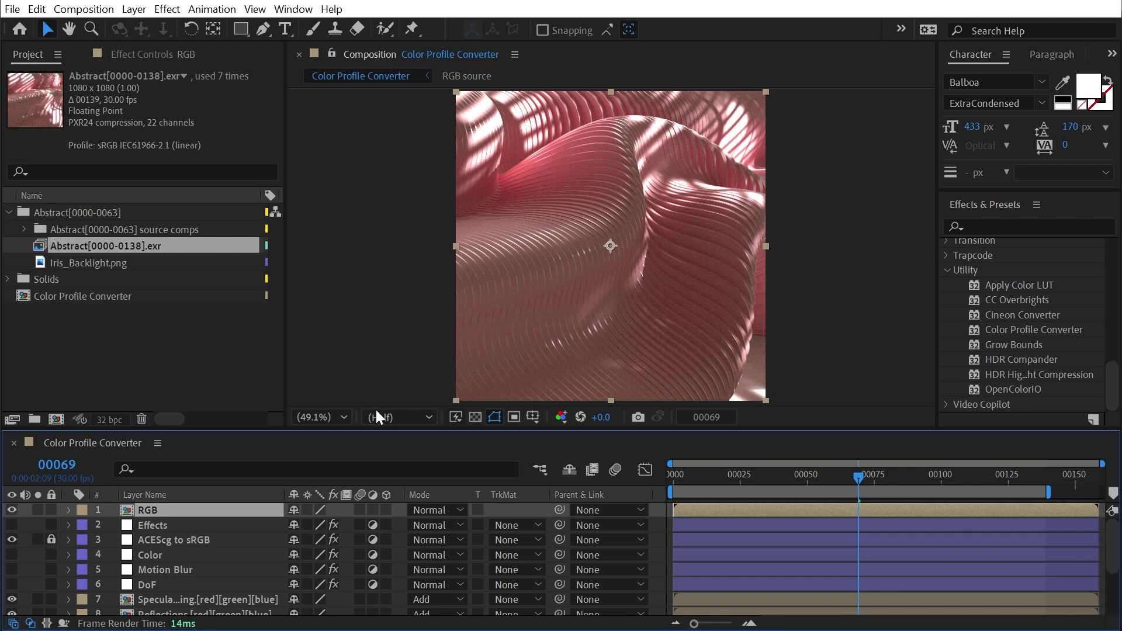
pyautogui.click(13, 511)
pyautogui.scroll(-4, 98, 552)
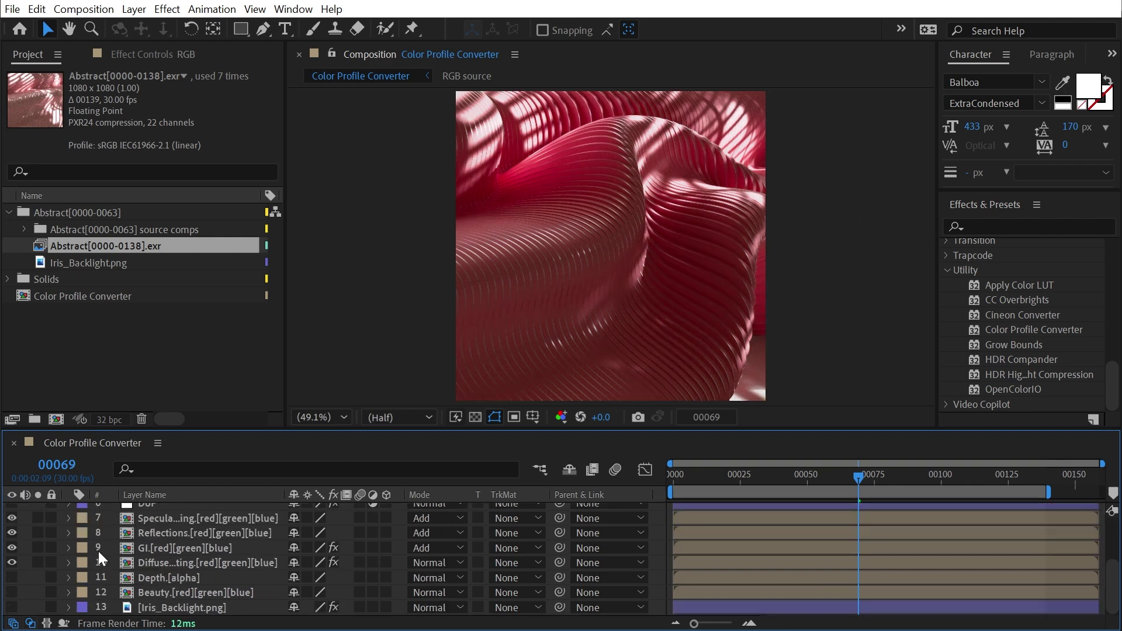
pyautogui.scroll(4, 98, 552)
pyautogui.click(51, 540)
pyautogui.click(167, 541)
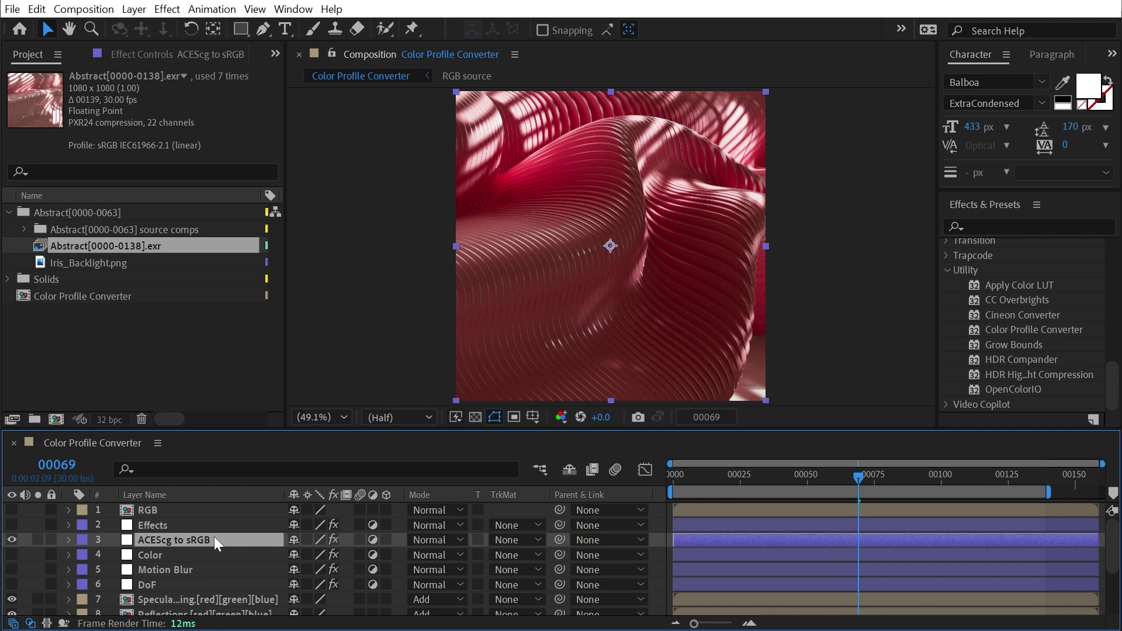
# Show the ACEScg to sRGB effect controls, check the project working-space settings, and widen the Effect Controls panel.
pyautogui.click(176, 54)
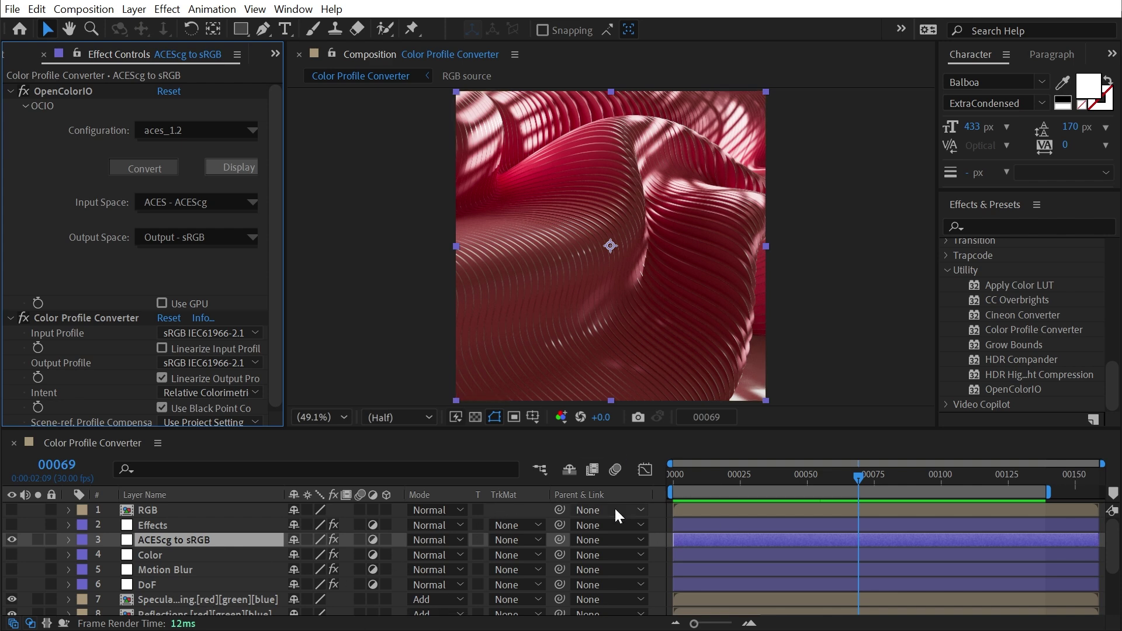
pyautogui.click(560, 418)
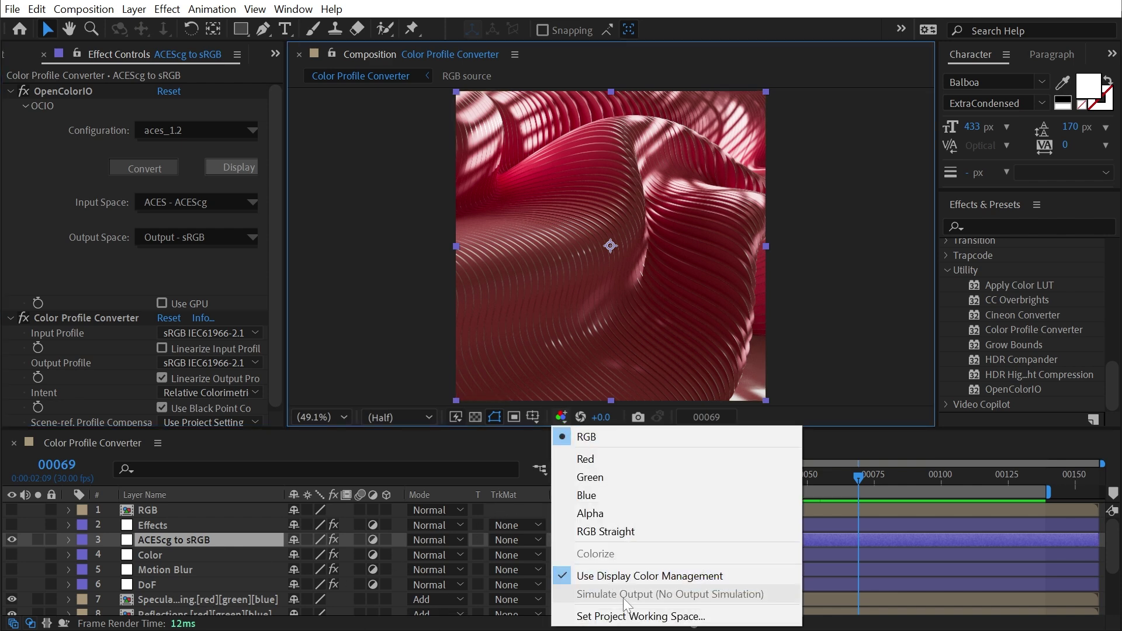
pyautogui.click(637, 616)
pyautogui.moveTo(382, 160); pyautogui.dragTo(422, 94)
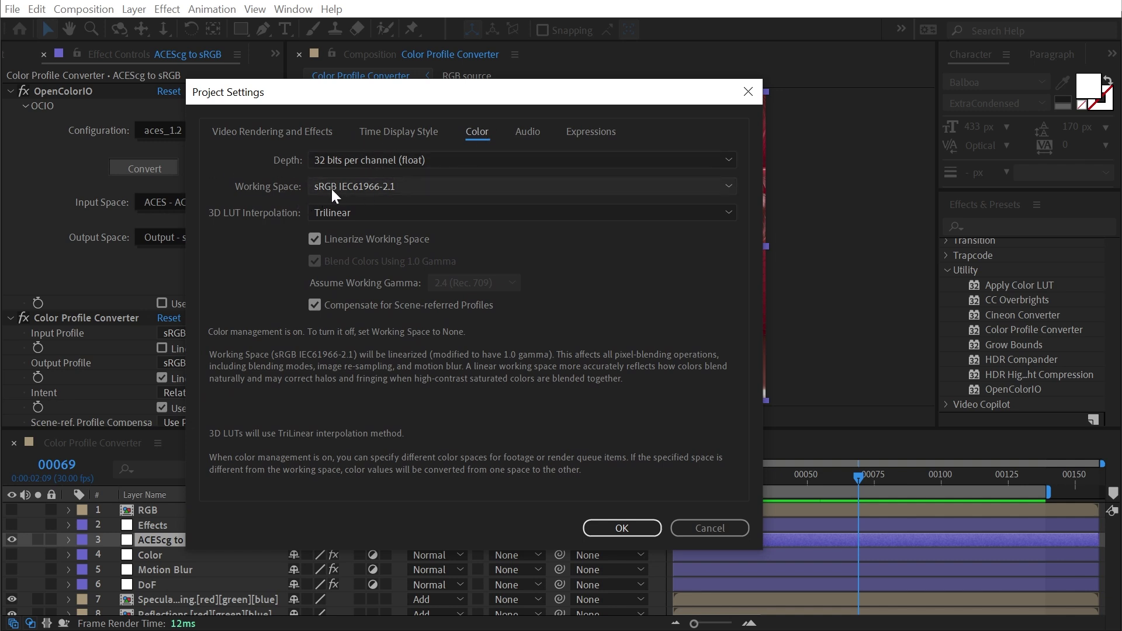
pyautogui.click(741, 98)
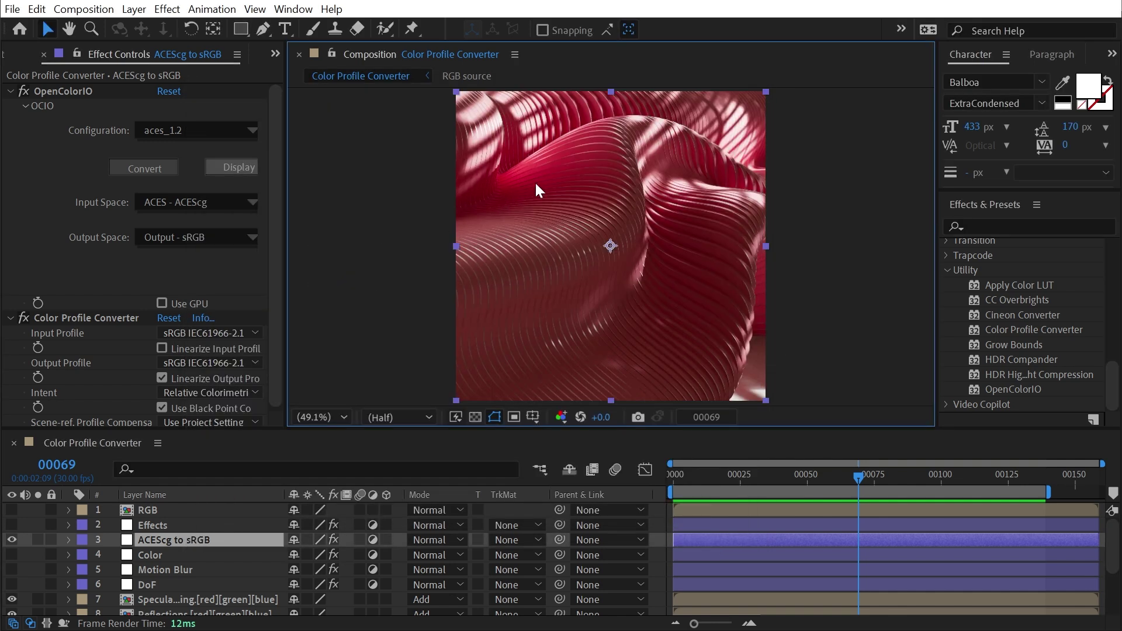
pyautogui.moveTo(286, 113); pyautogui.dragTo(398, 119)
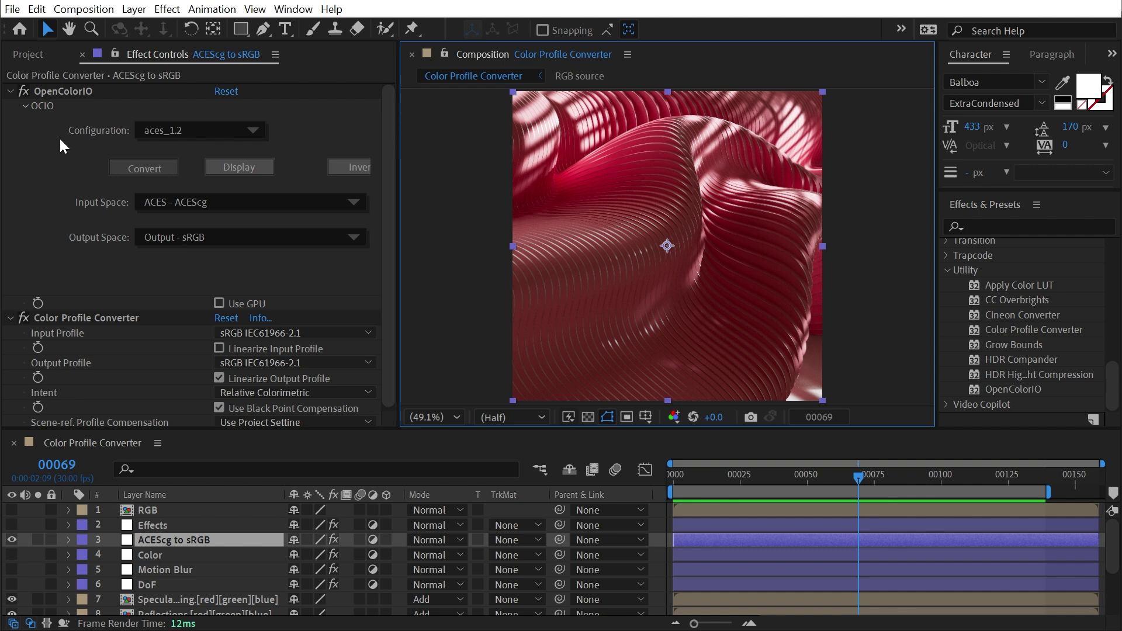
# Disable Color Profile Converter, toggle OpenColorIO off and on to compare, then collapse OpenColorIO's settings.
pyautogui.click(93, 319)
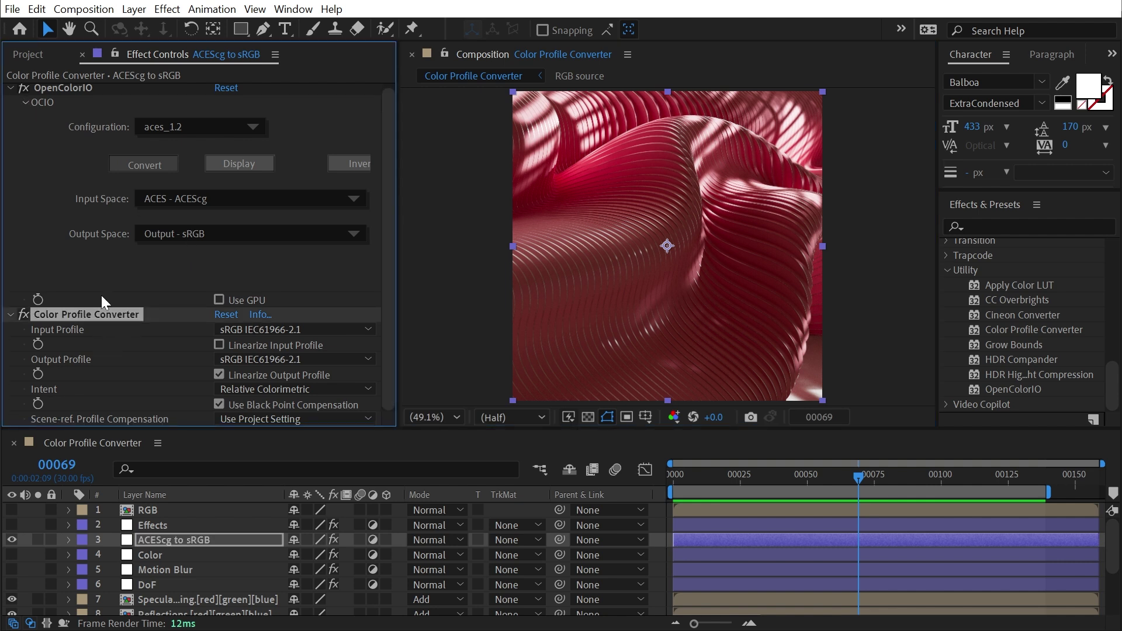
pyautogui.click(23, 313)
pyautogui.click(24, 88)
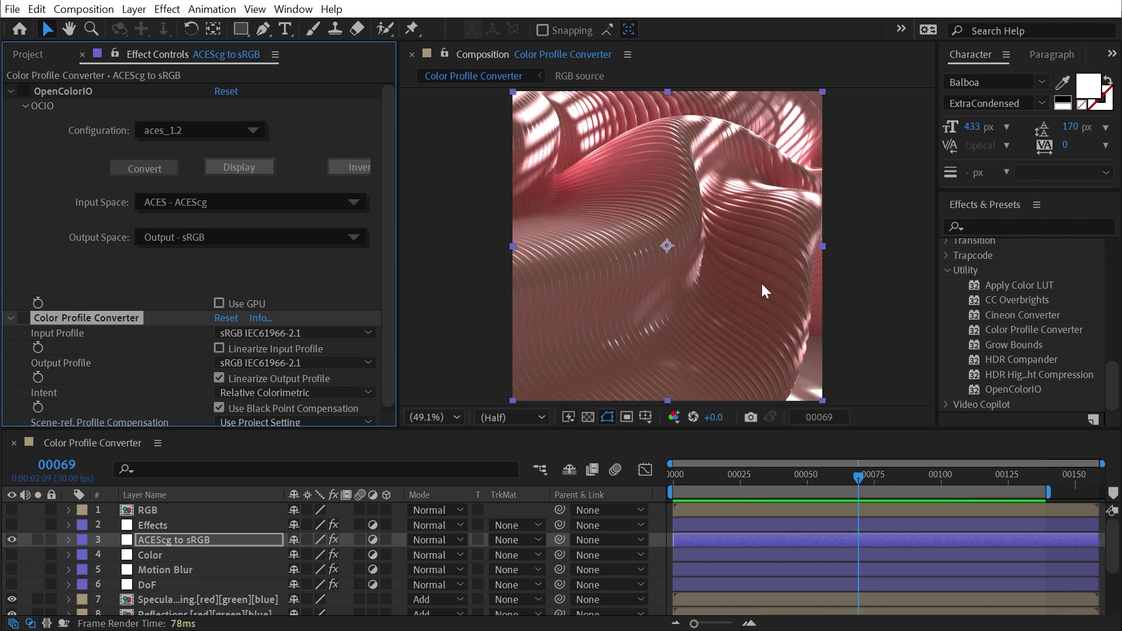
pyautogui.click(23, 88)
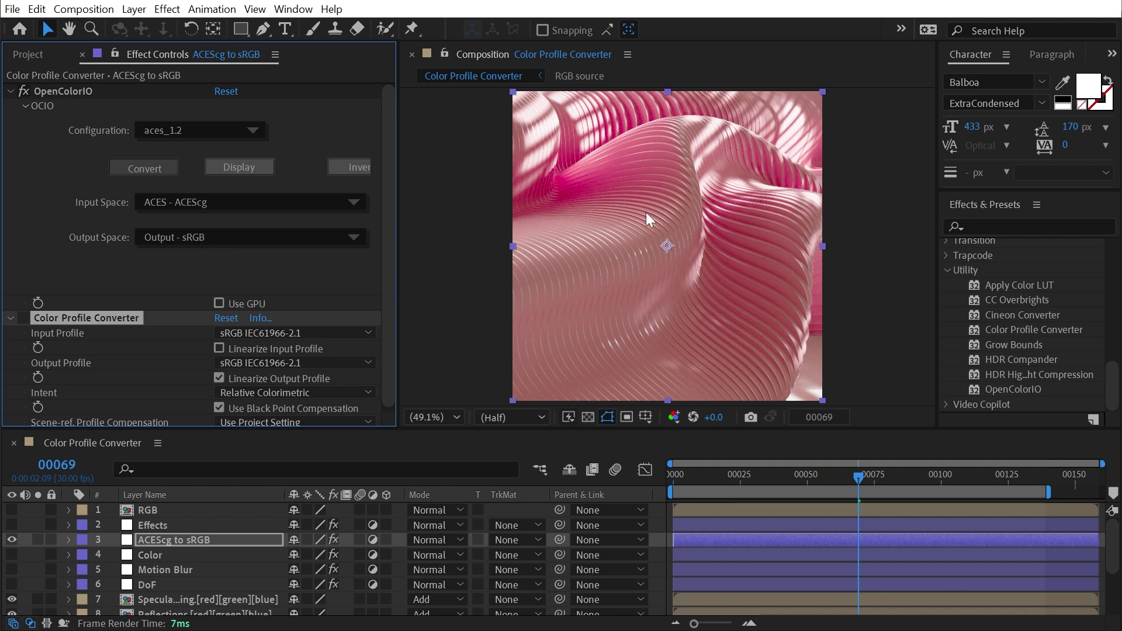
pyautogui.click(10, 91)
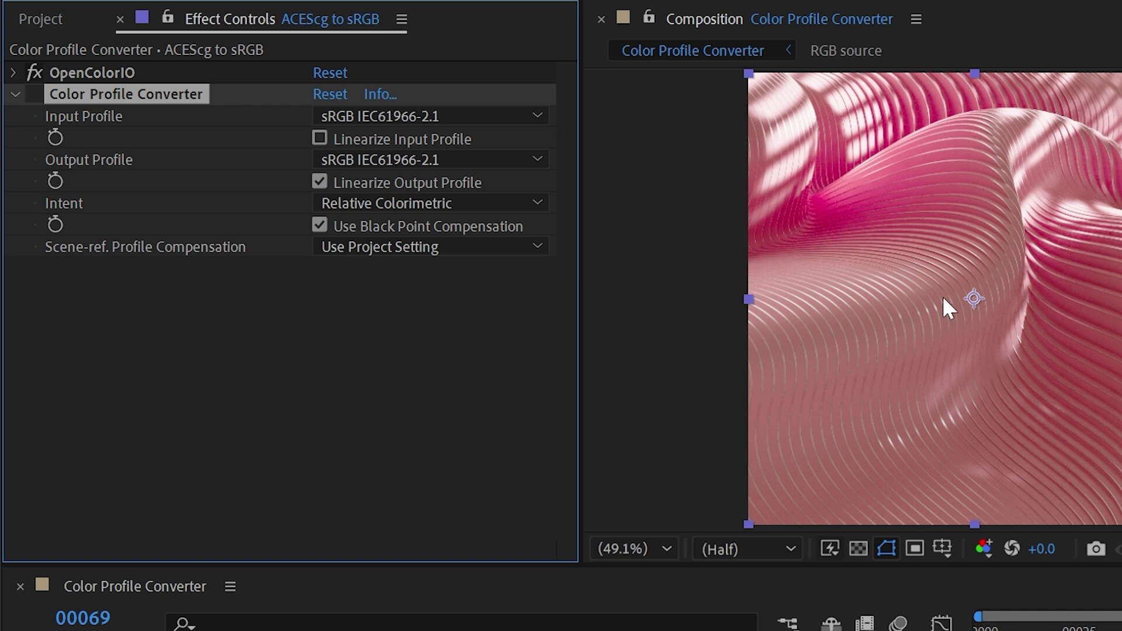
# Expand and collapse OpenColorIO, then re-enable the Color Profile Converter effect.
pyautogui.click(13, 73)
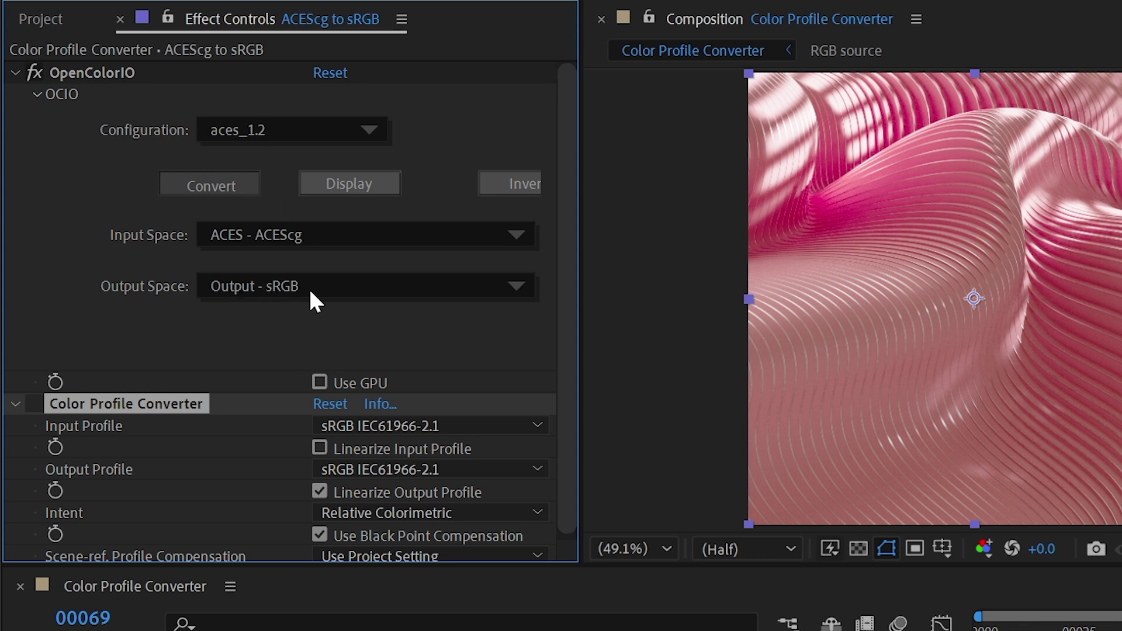
pyautogui.click(14, 72)
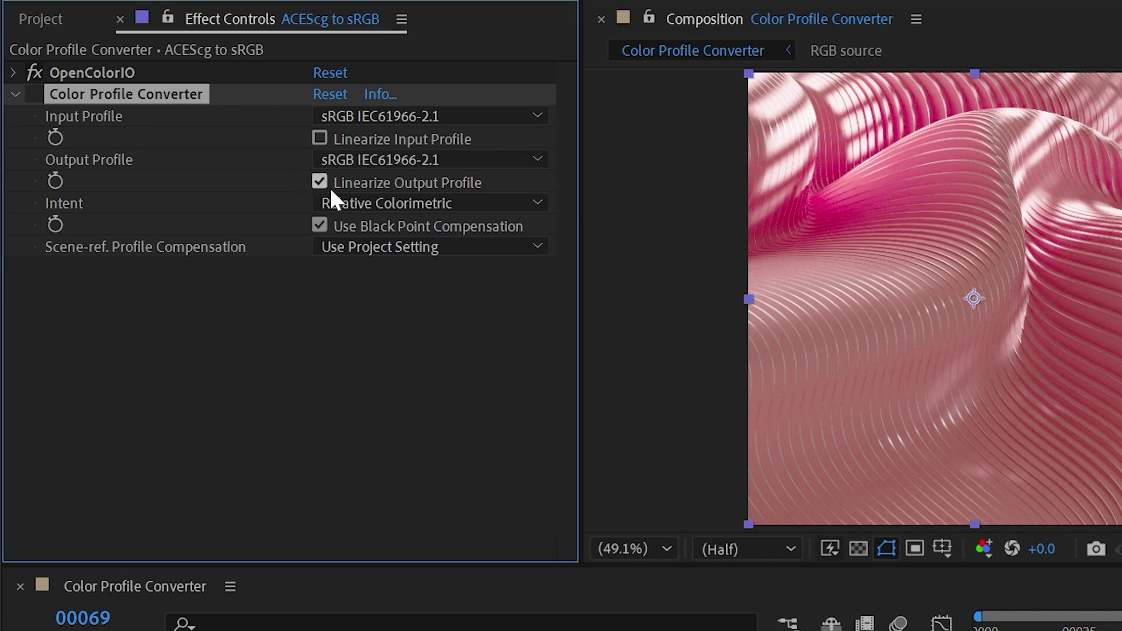
pyautogui.click(35, 93)
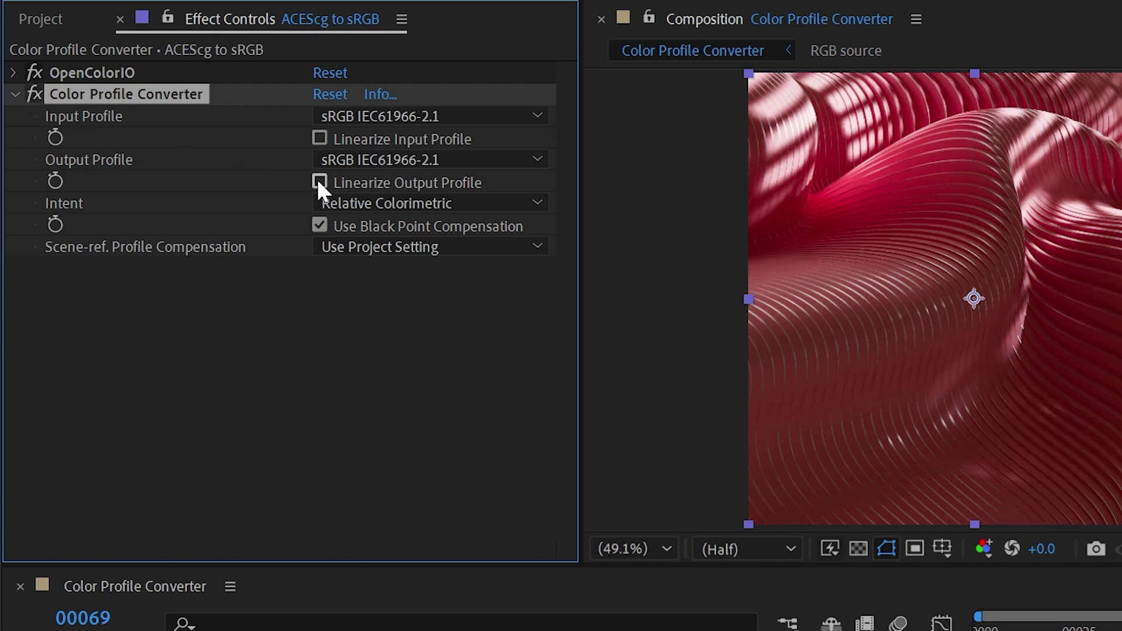
# Toggle Linearize Output Profile off and on twice, leaving it checked.
pyautogui.click(320, 182)
pyautogui.click(320, 182)
pyautogui.click(320, 181)
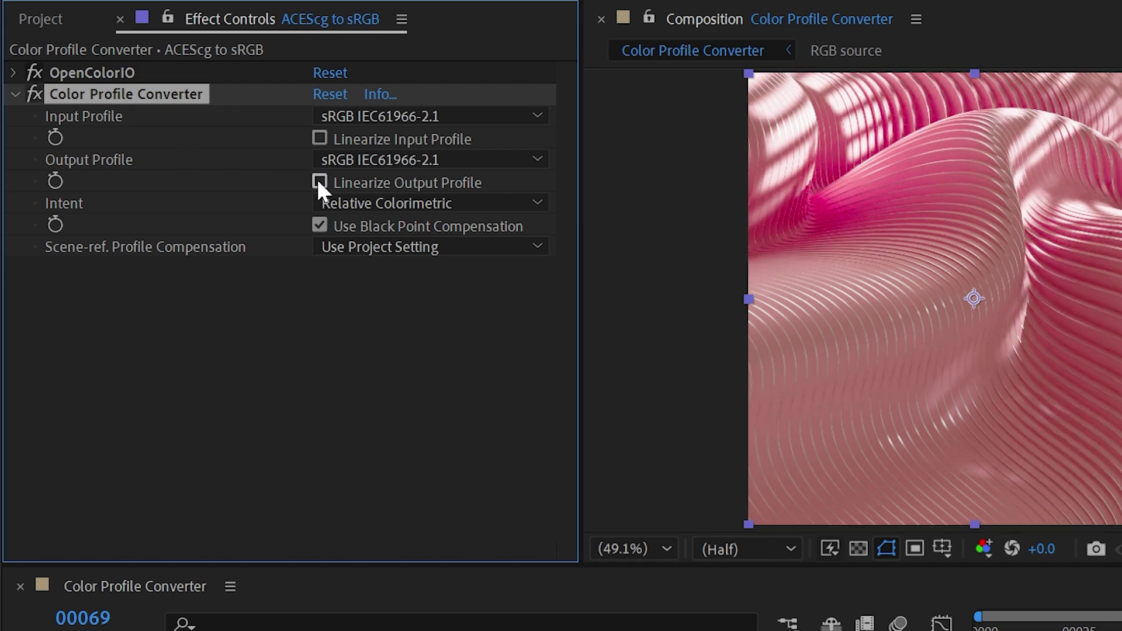
pyautogui.click(320, 182)
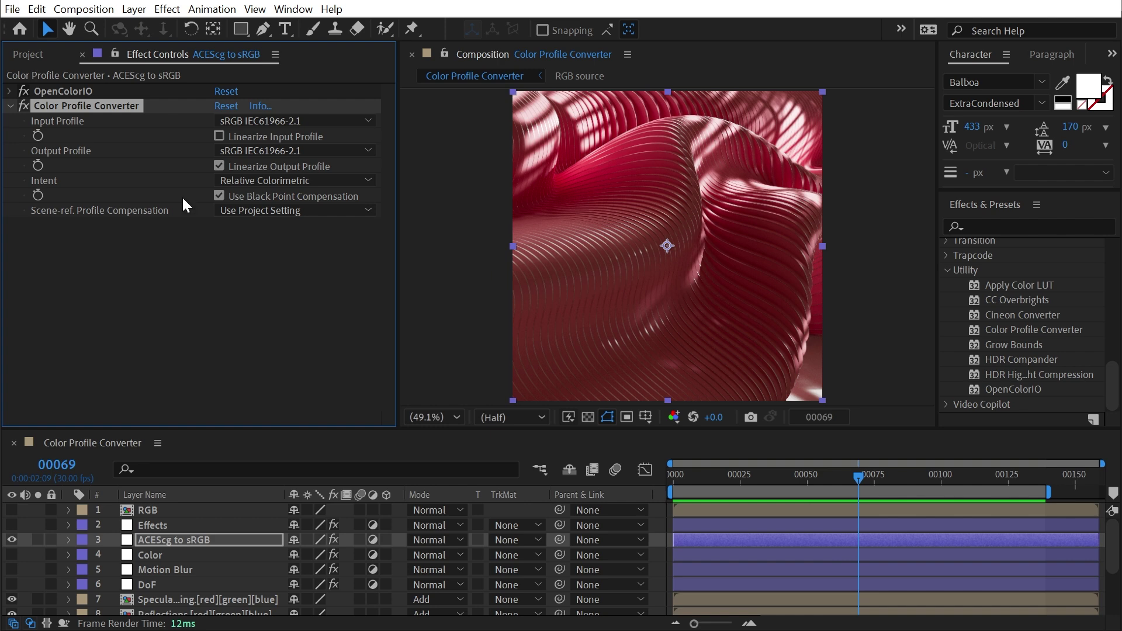
pyautogui.click(247, 151)
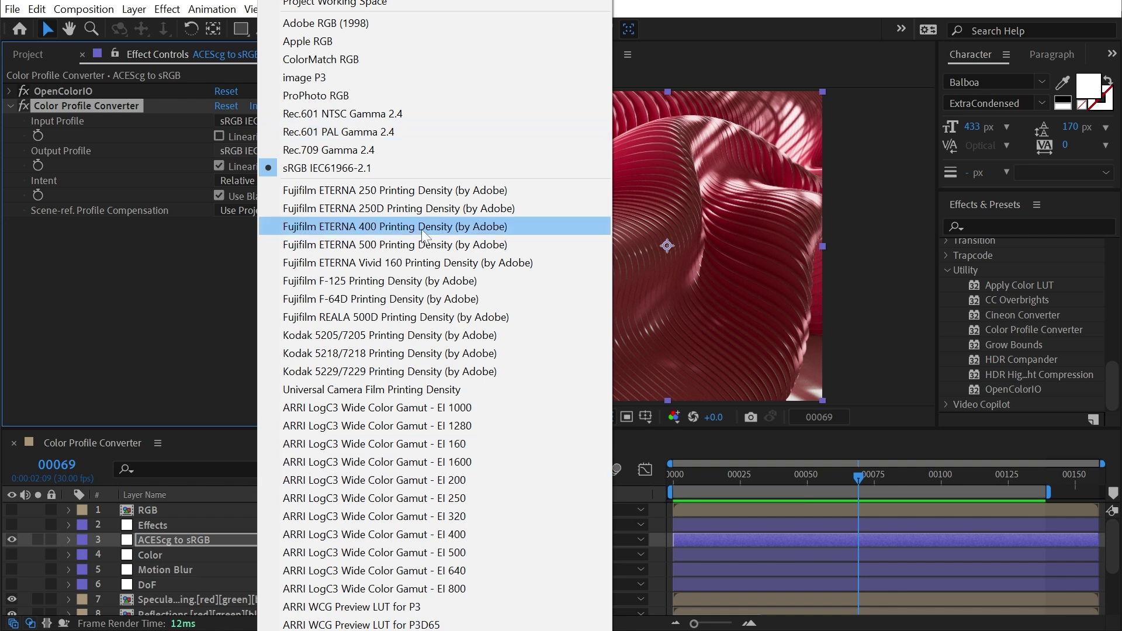
pyautogui.click(295, 153)
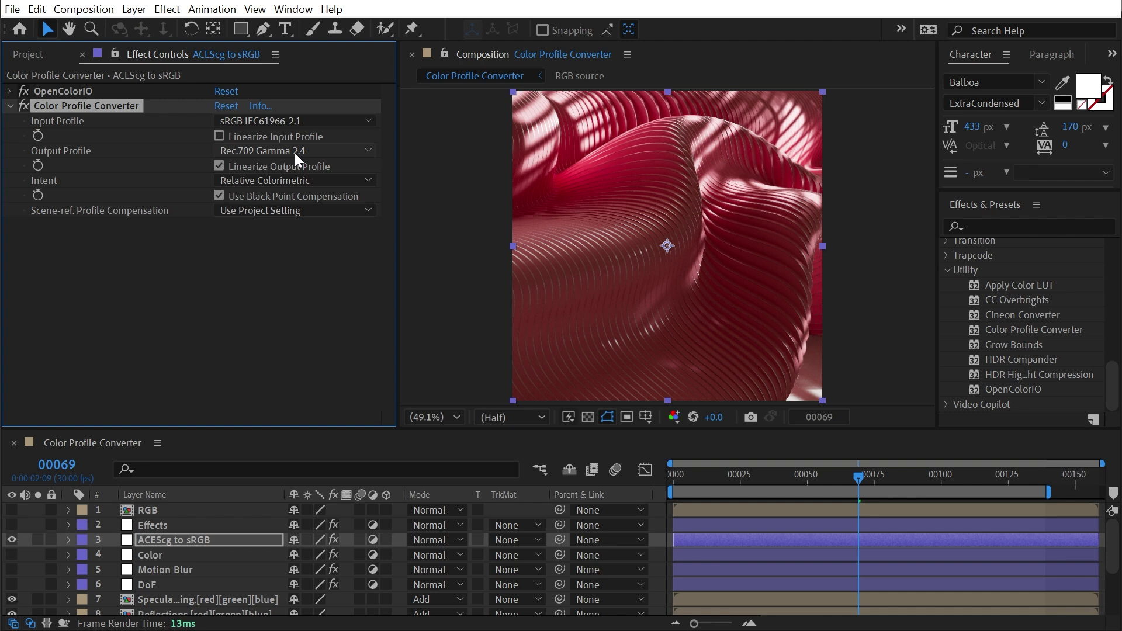
pyautogui.click(295, 152)
pyautogui.click(294, 167)
pyautogui.click(674, 417)
pyautogui.click(738, 616)
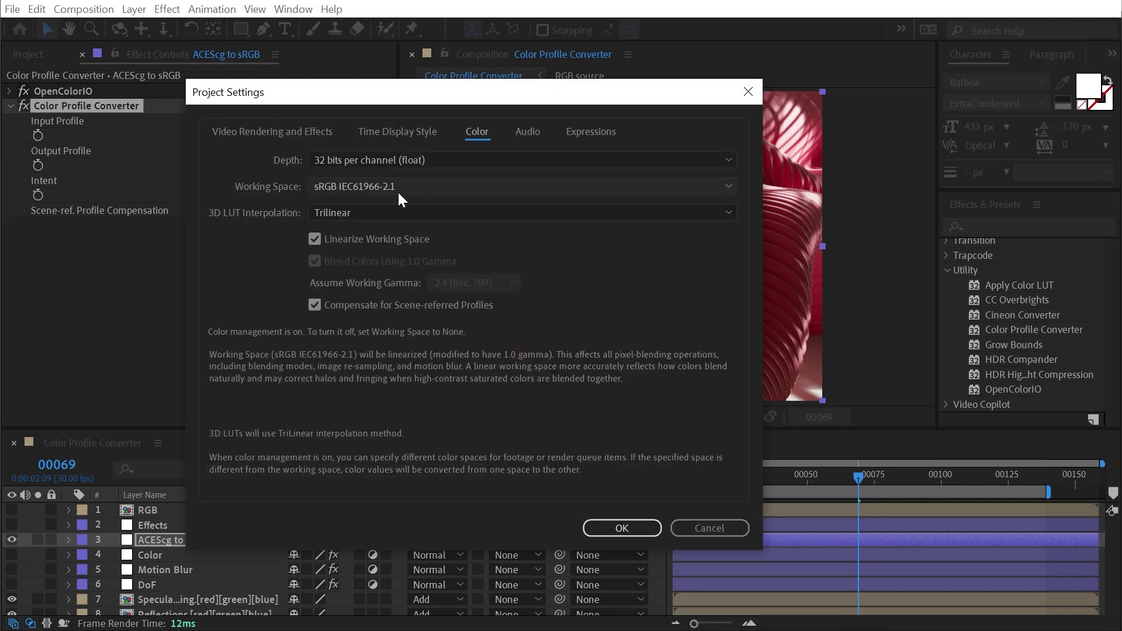
pyautogui.click(624, 528)
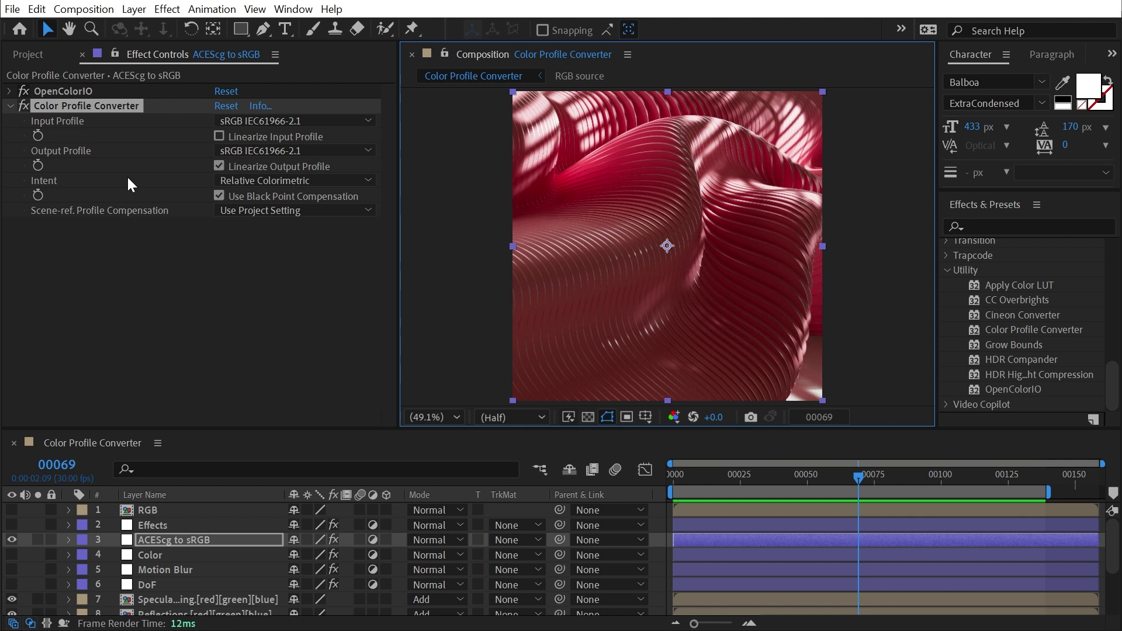
# Move to frame 00030, keep Relative Colorimetric as the intent, and select Color Profile Converter.
pyautogui.click(478, 279)
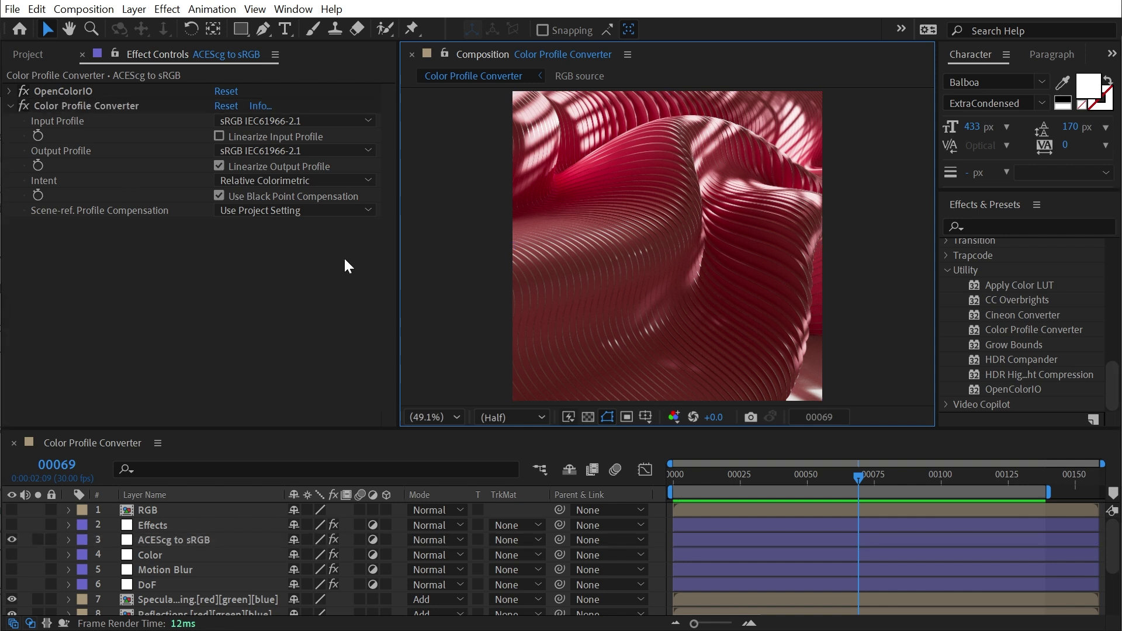
pyautogui.moveTo(864, 494); pyautogui.dragTo(754, 517)
pyautogui.click(248, 181)
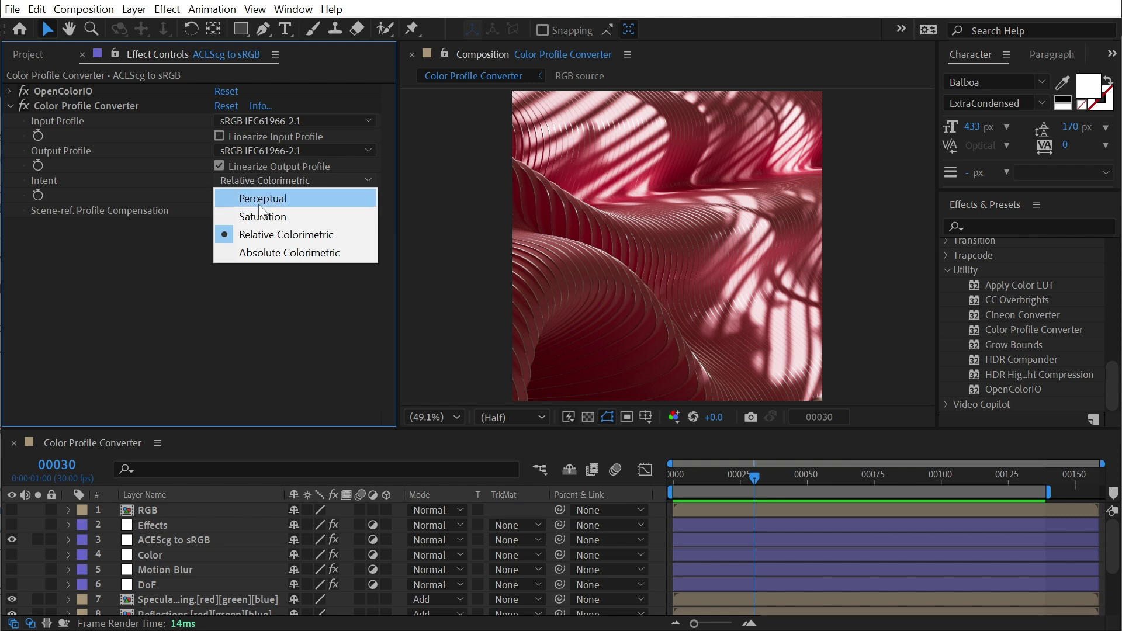
pyautogui.click(139, 275)
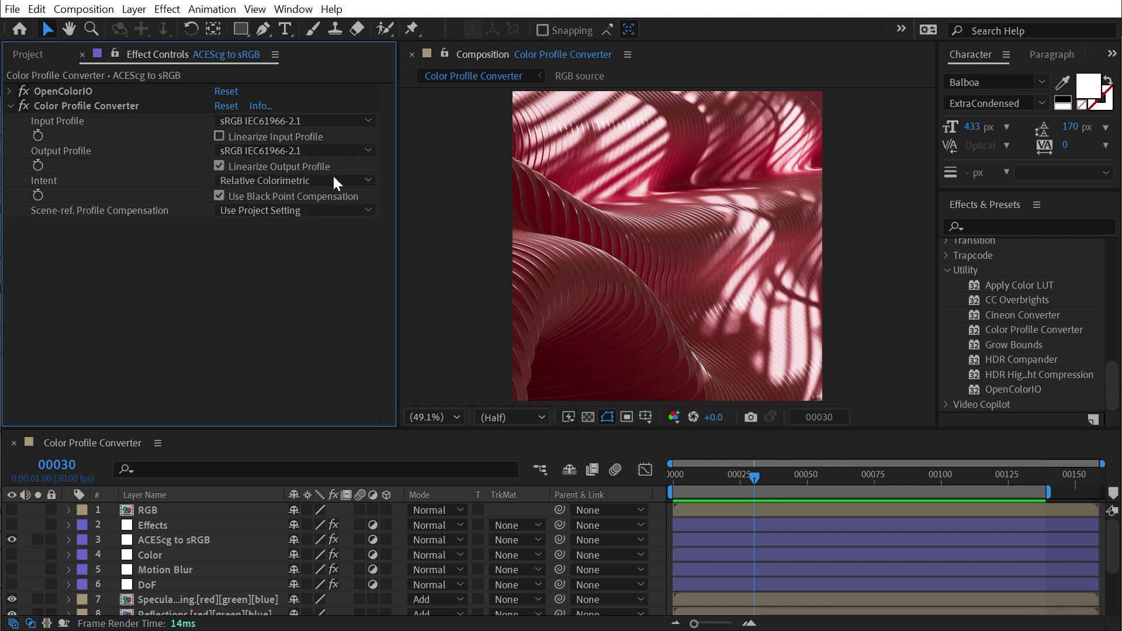
pyautogui.click(279, 164)
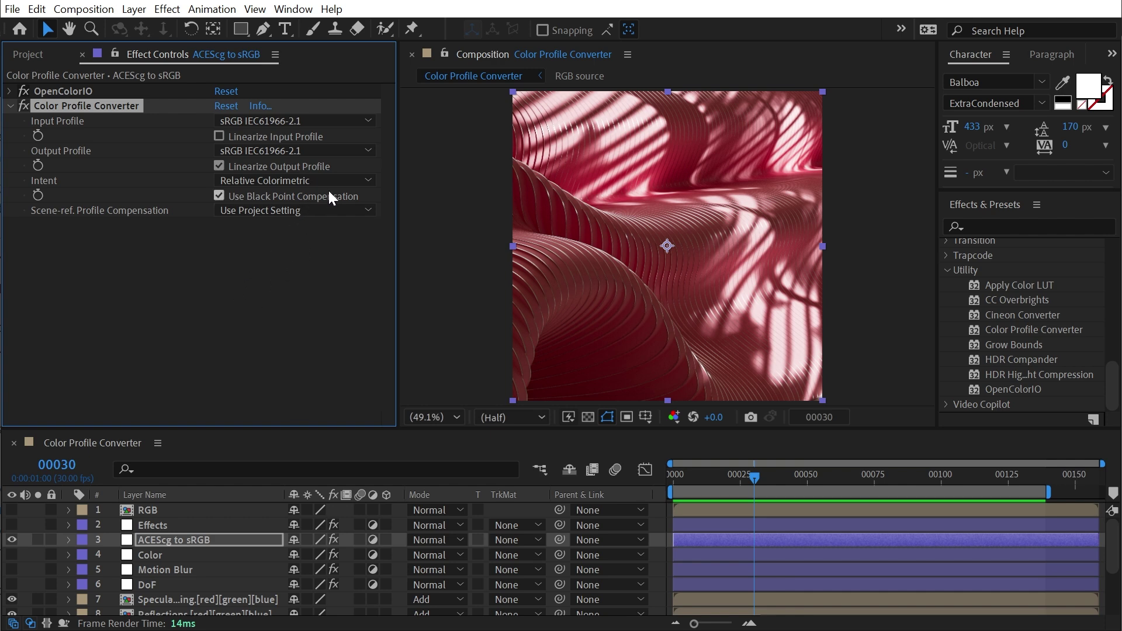
pyautogui.click(332, 9)
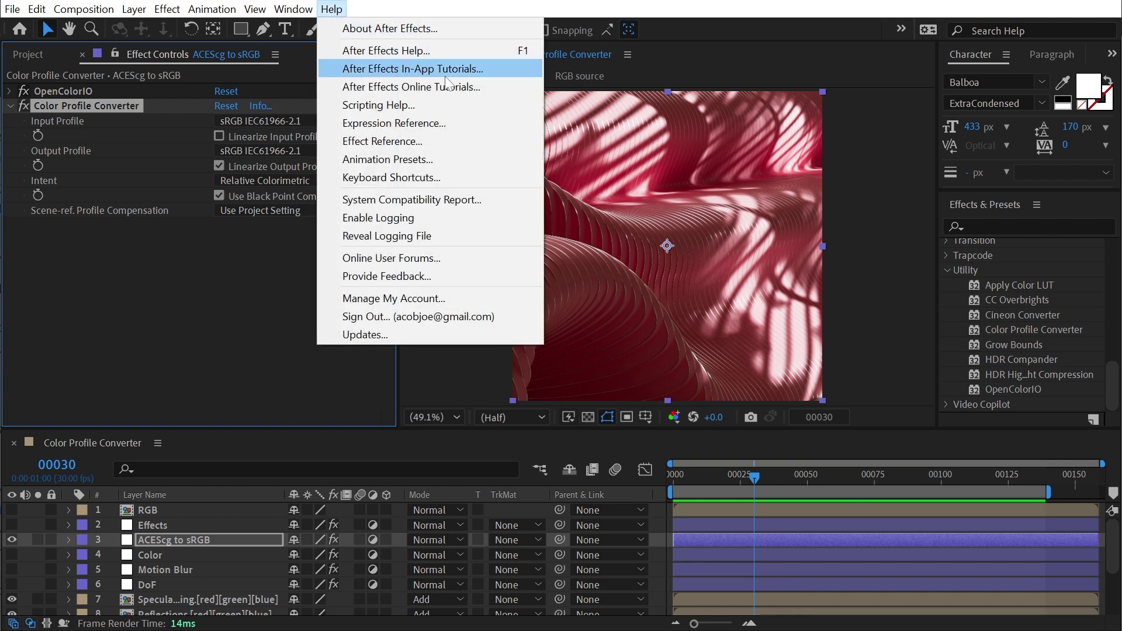
pyautogui.click(234, 327)
pyautogui.click(106, 113)
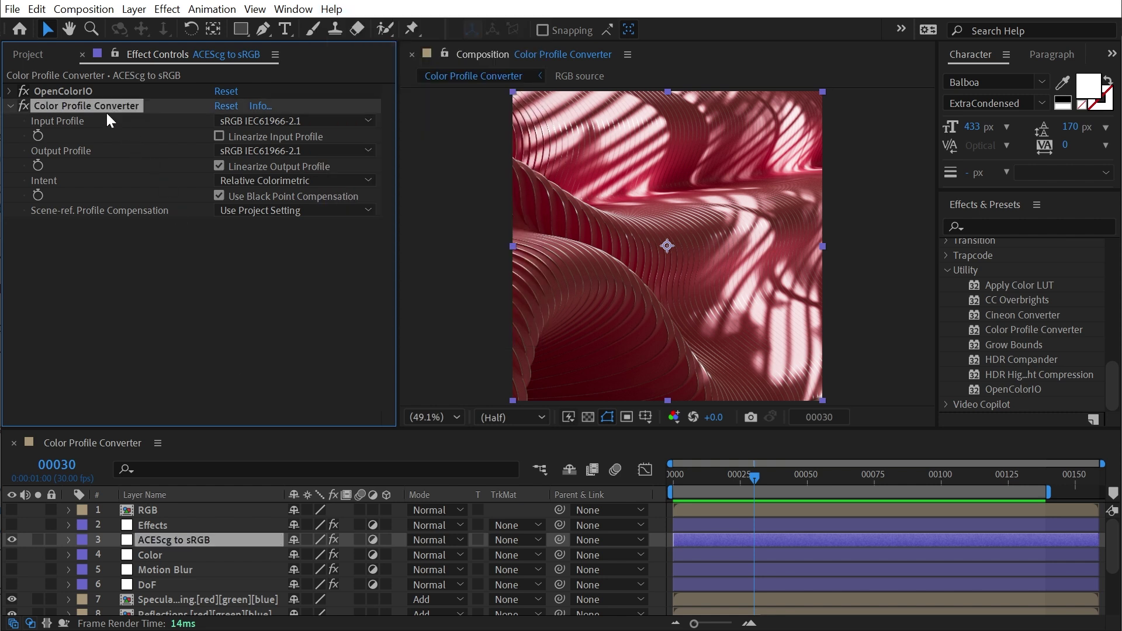
pyautogui.click(143, 264)
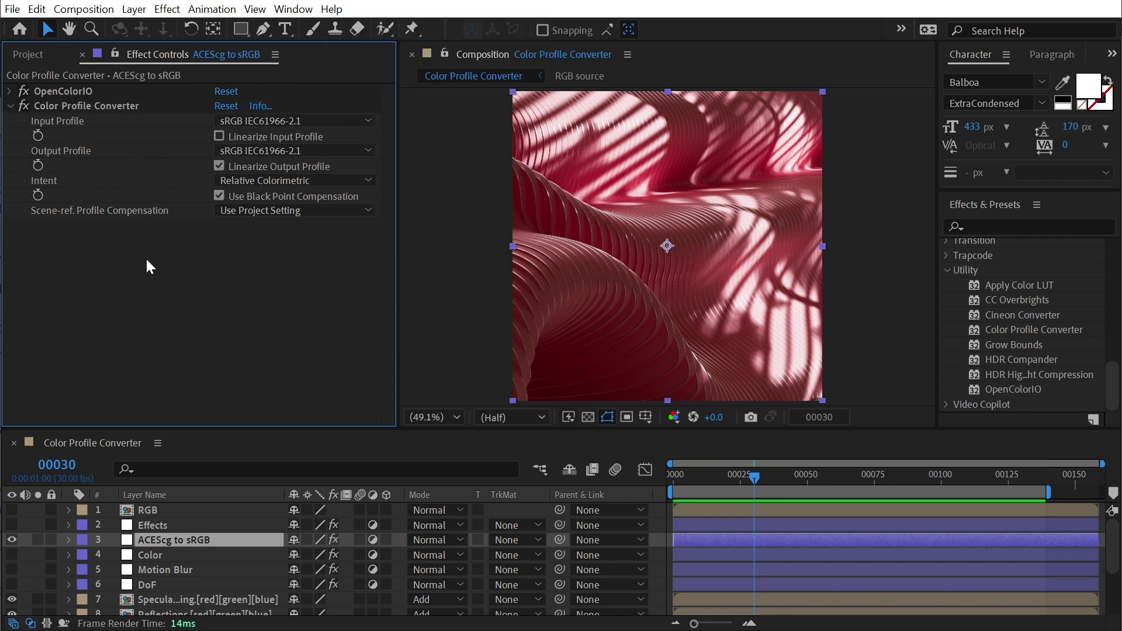